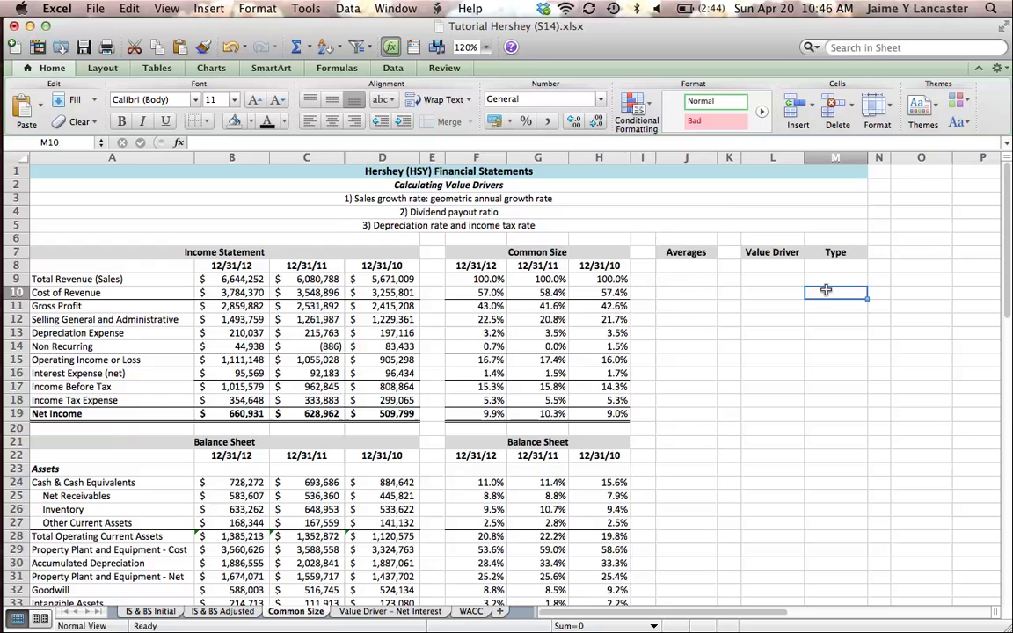
Step: Fill the row 3 sales growth rate heading with Standard yellow
click(715, 201)
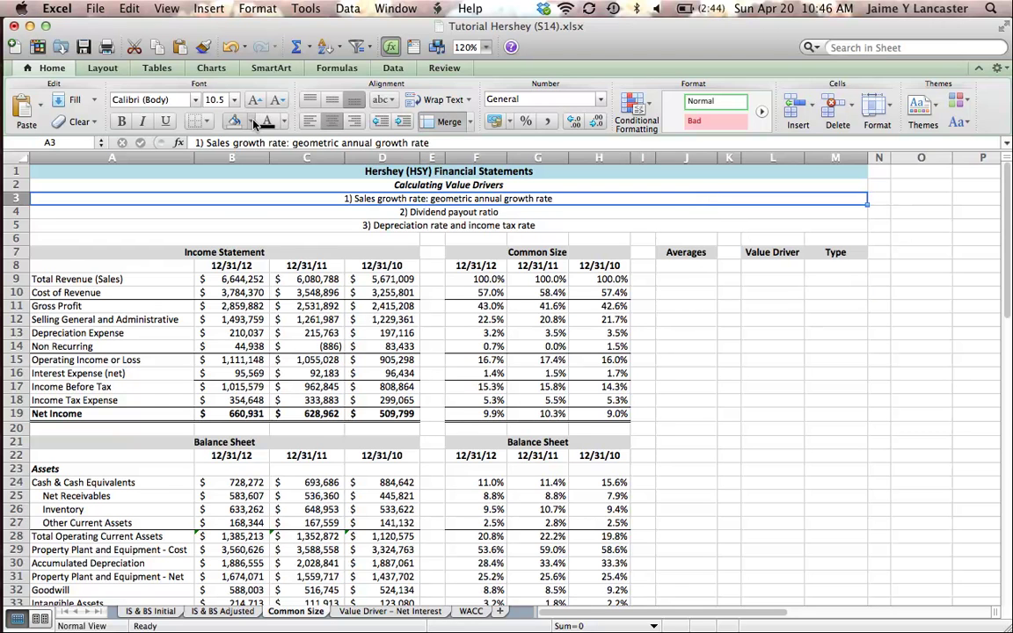
click(252, 122)
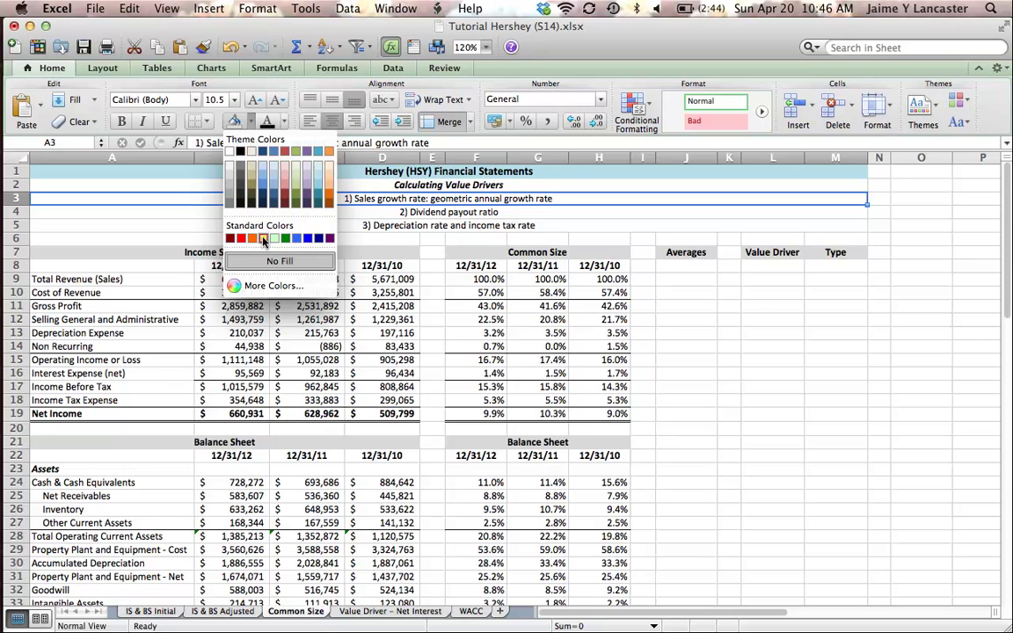
click(263, 237)
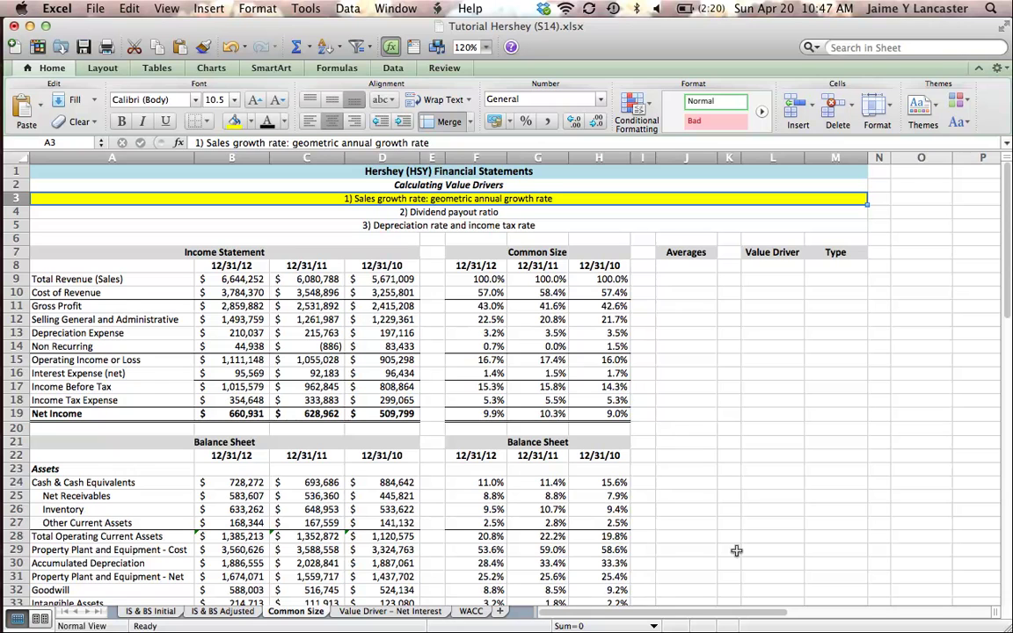
click(757, 278)
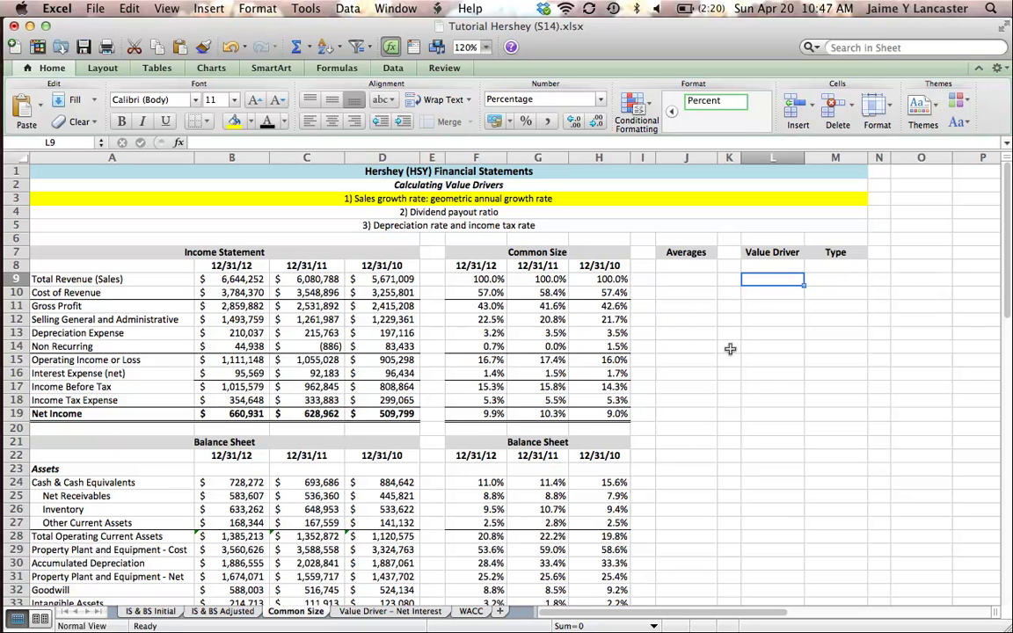
click(692, 253)
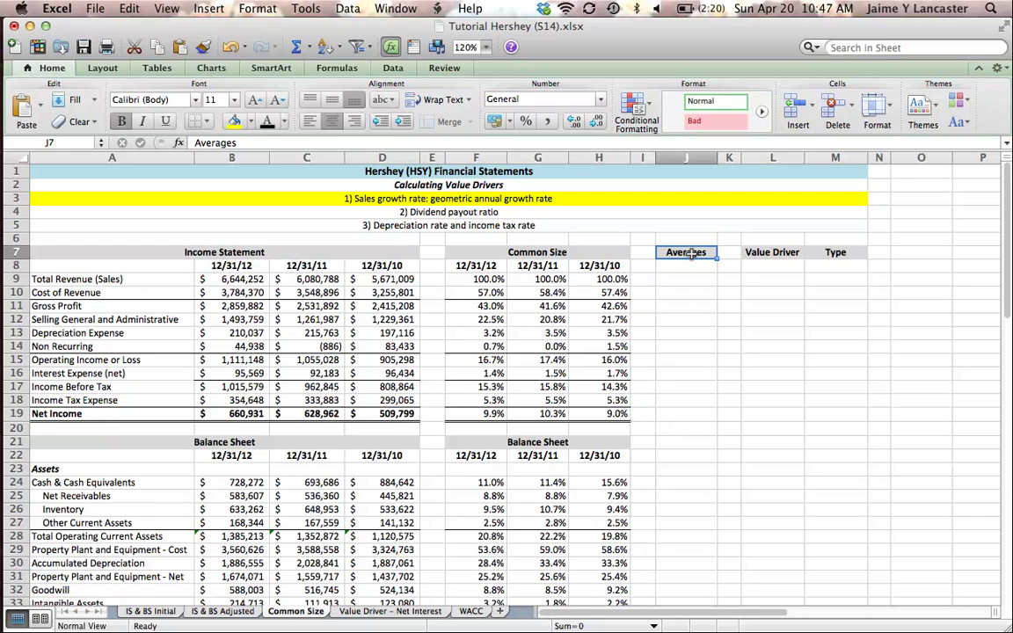
click(762, 253)
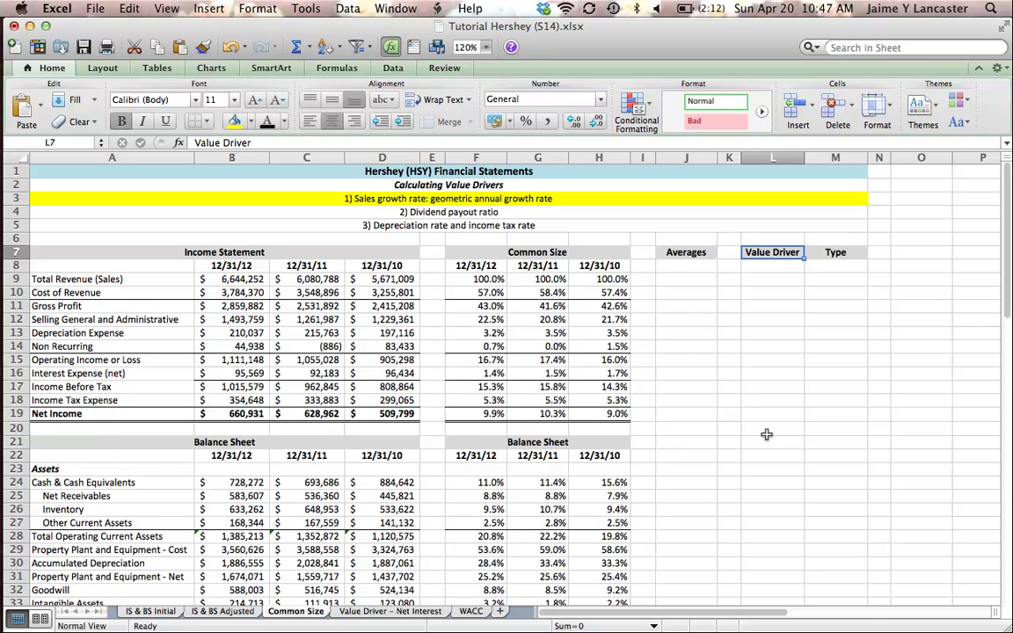
click(772, 278)
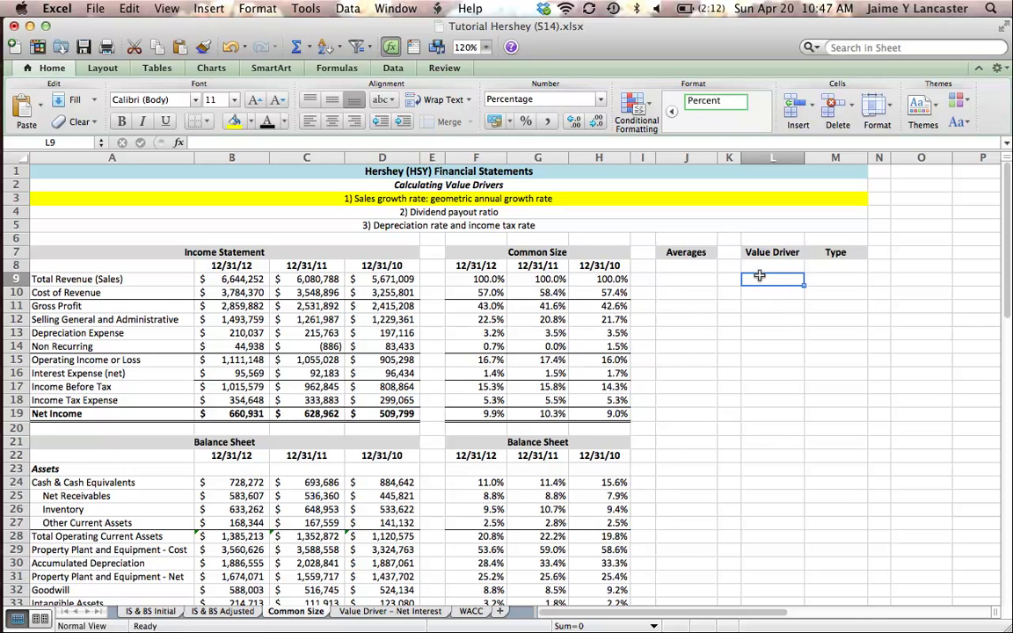
click(819, 282)
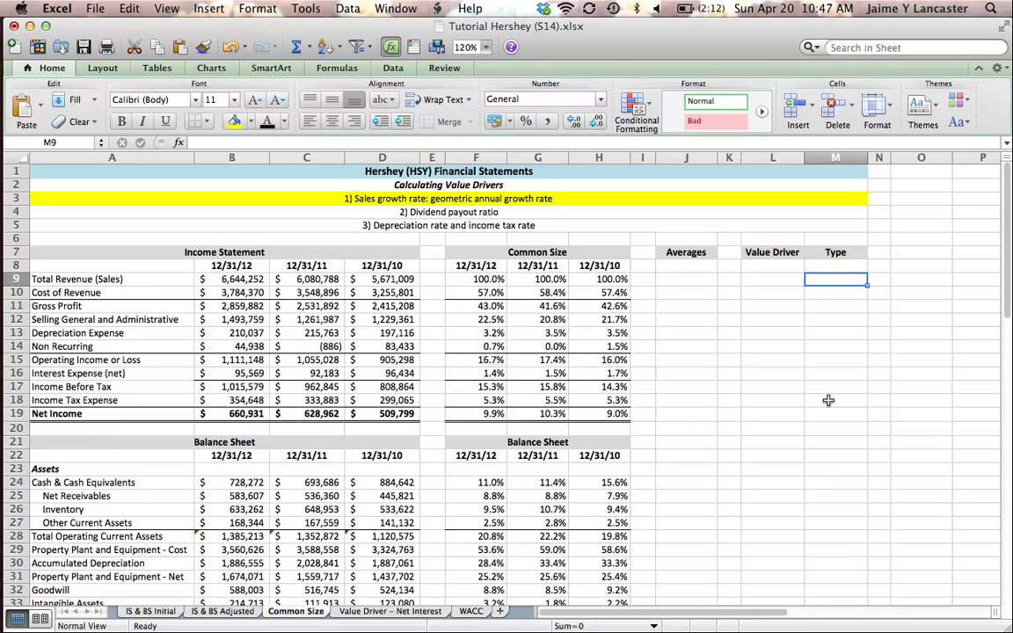
Step: Build =(B9/D9) in L9, dividing 2012 total revenue by 2010 total revenue
click(767, 280)
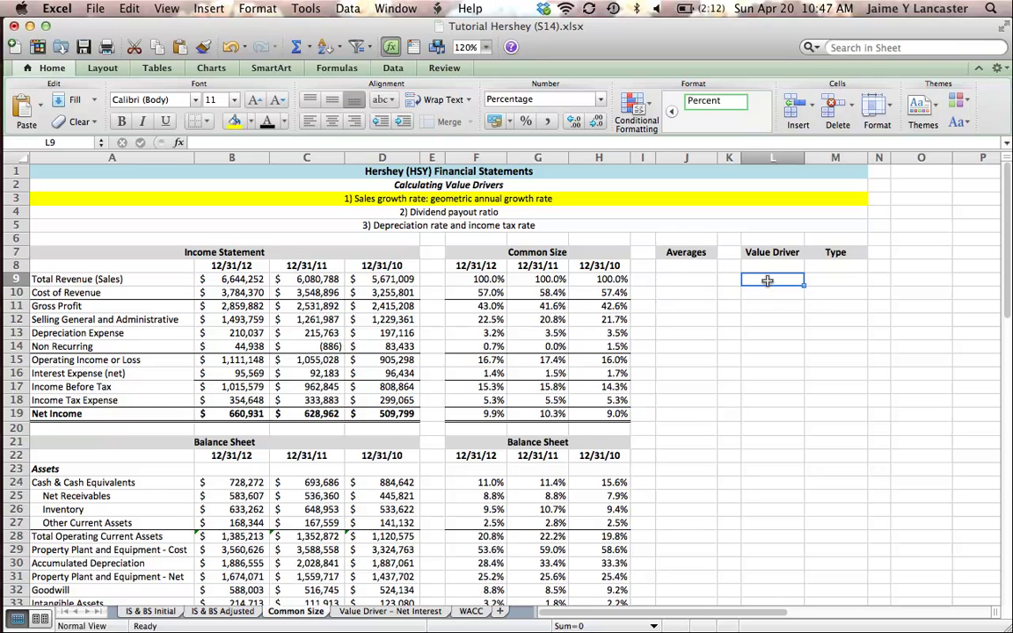
text(=)
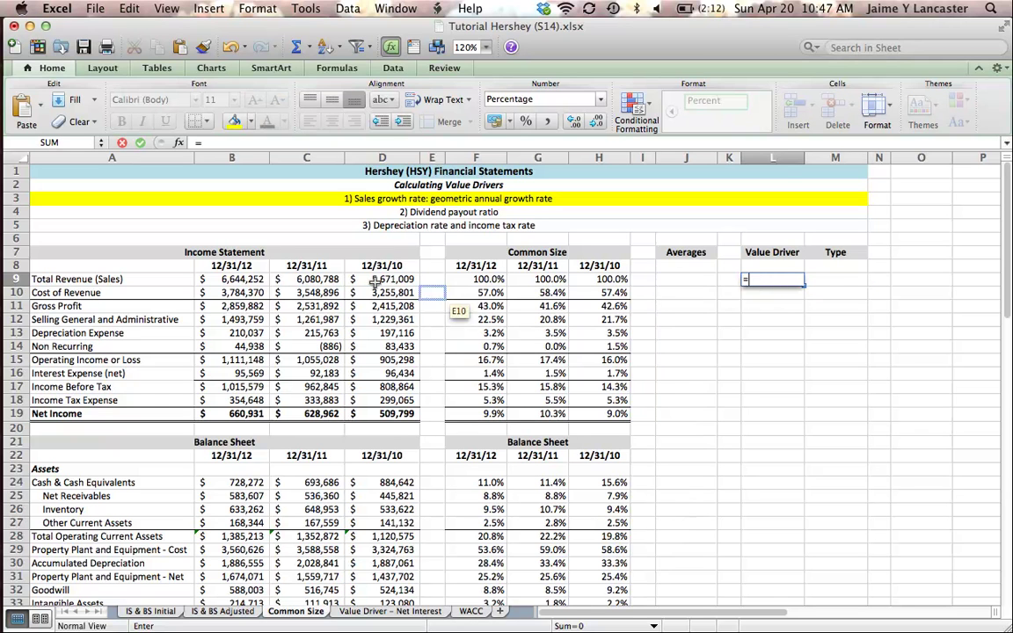
click(250, 279)
text(/)
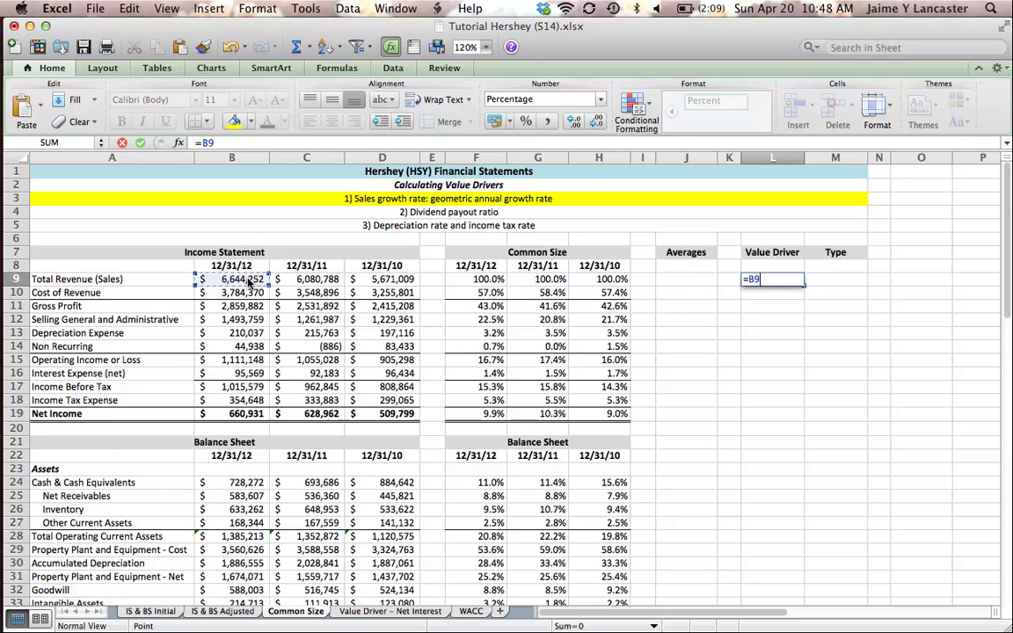
click(370, 278)
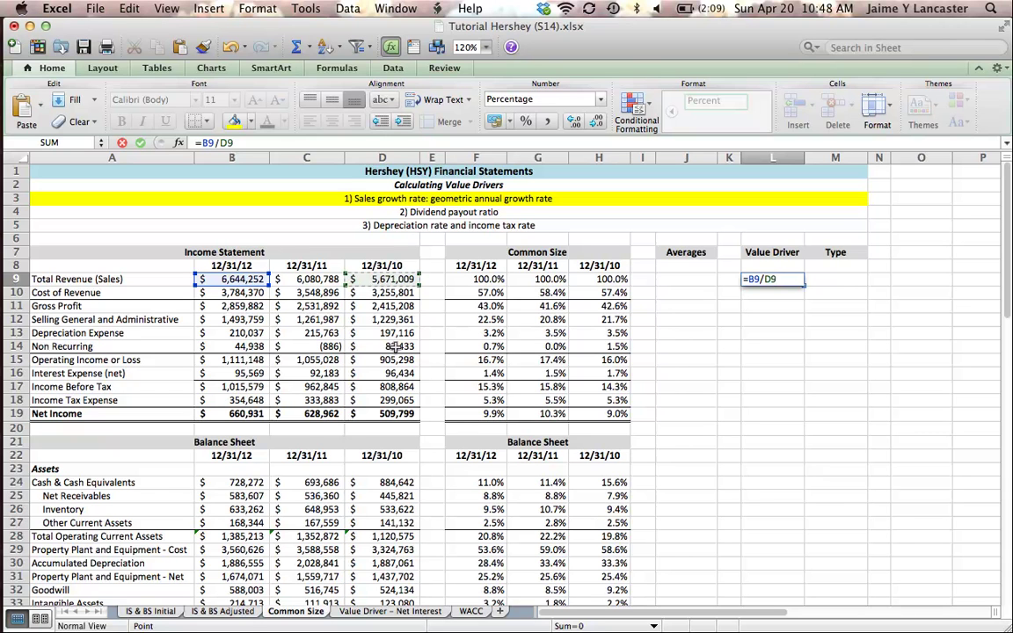
key(BackSpace)
key(BackSpace)
key(BackSpace)
key(BackSpace)
key(BackSpace)
text(()
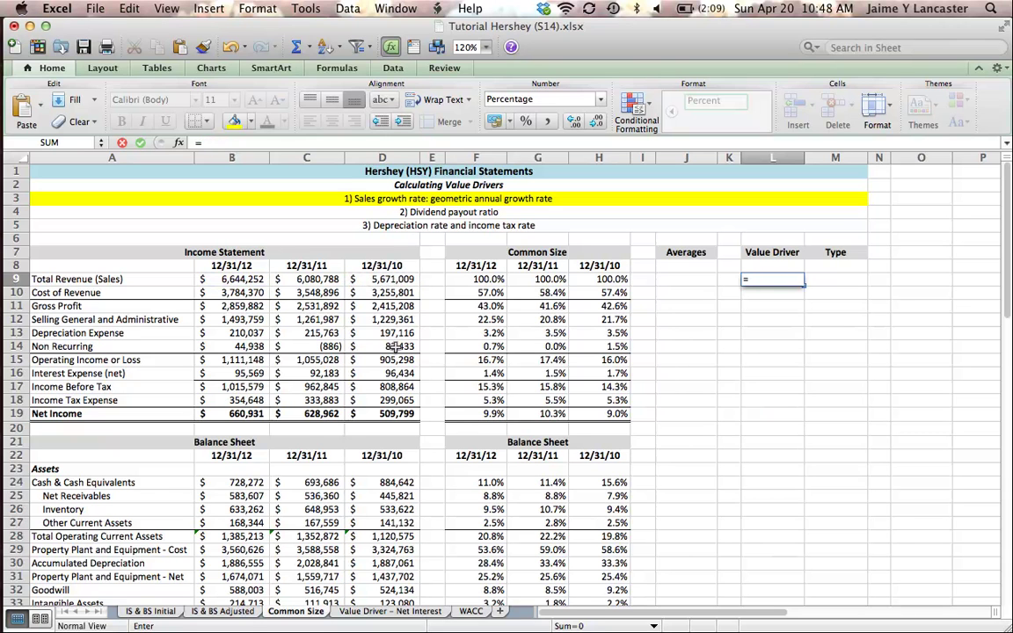
click(239, 280)
text(/)
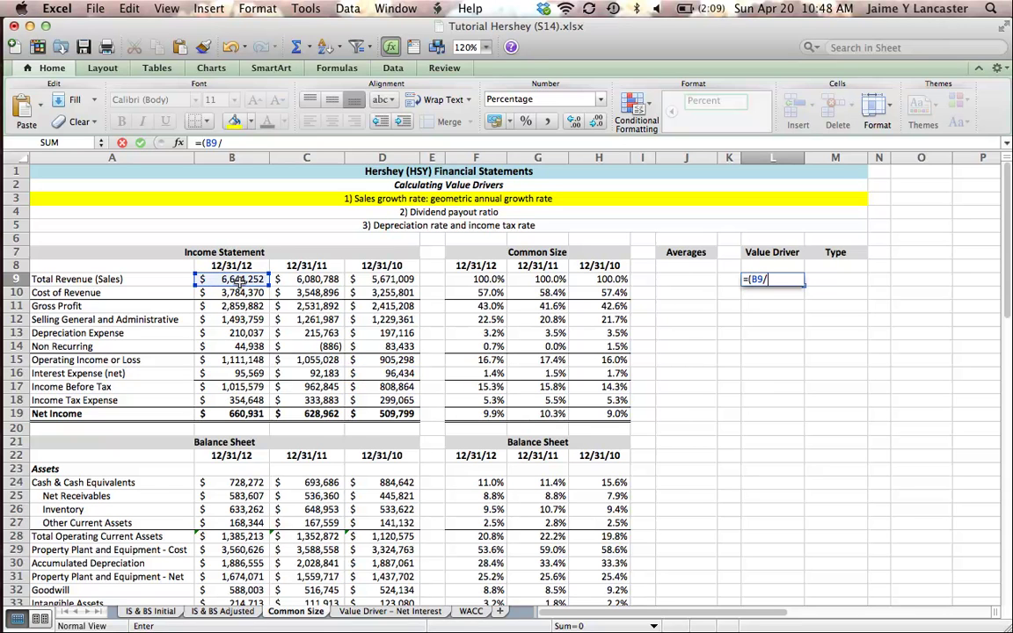
click(399, 280)
text())
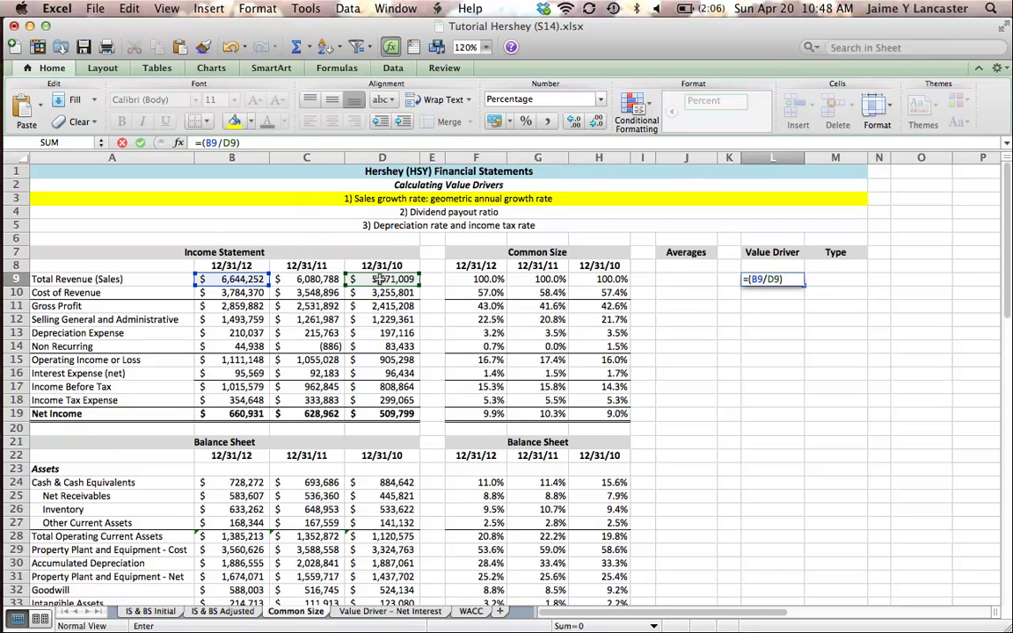
Step: Extend the L9 formula with ^(1/2)-1, replacing the 1/(n-1) exponent with 1/2
text(()
key(BackSpace)
text(^()
text(1/(n-1))
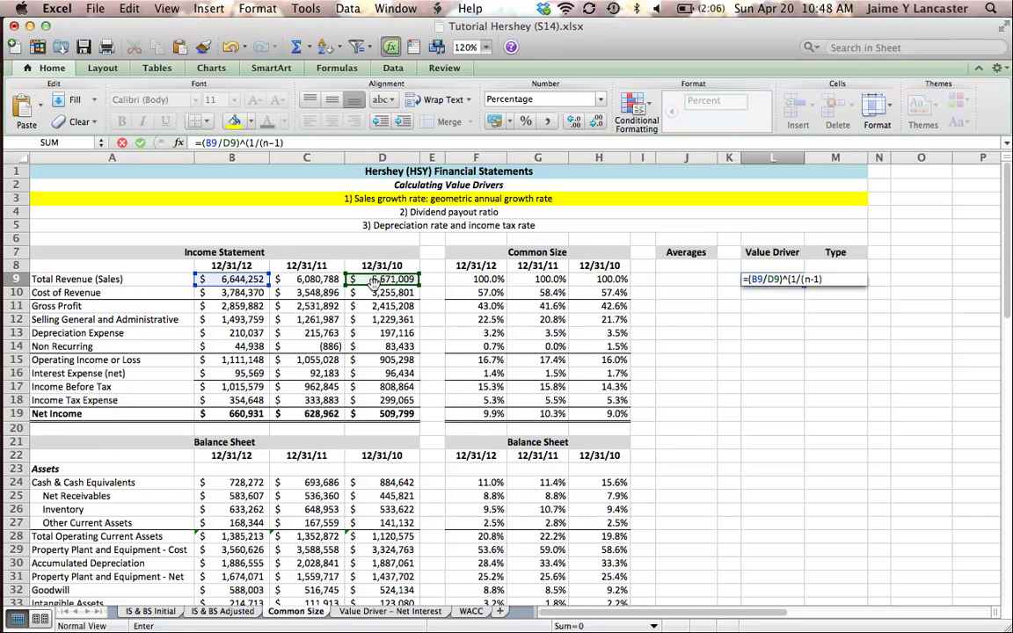
text())
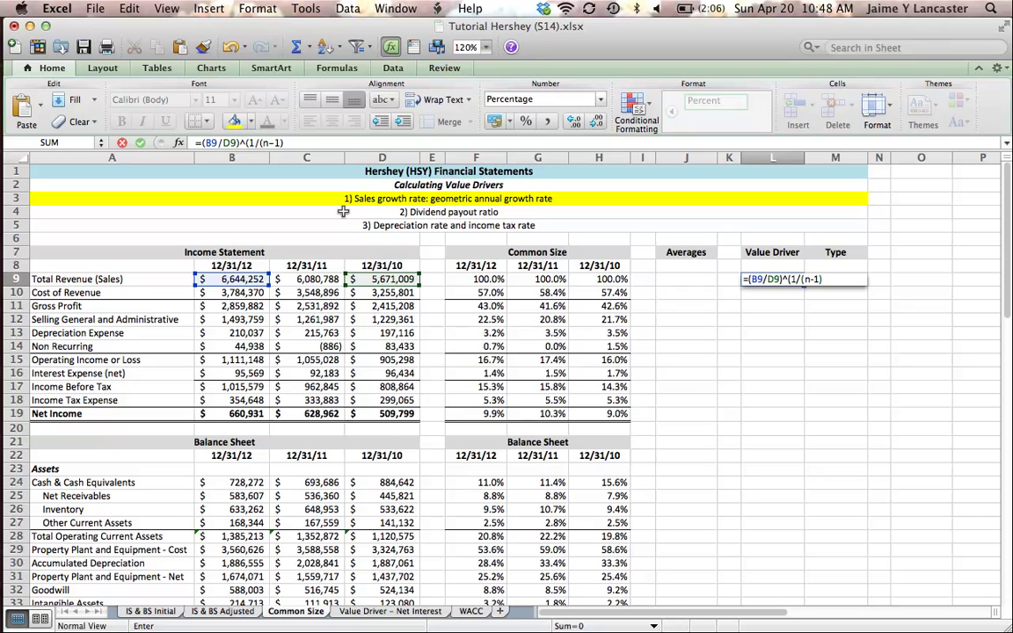
key(BackSpace)
key(BackSpace)
key(BackSpace)
key(BackSpace)
key(BackSpace)
text(2)-1)
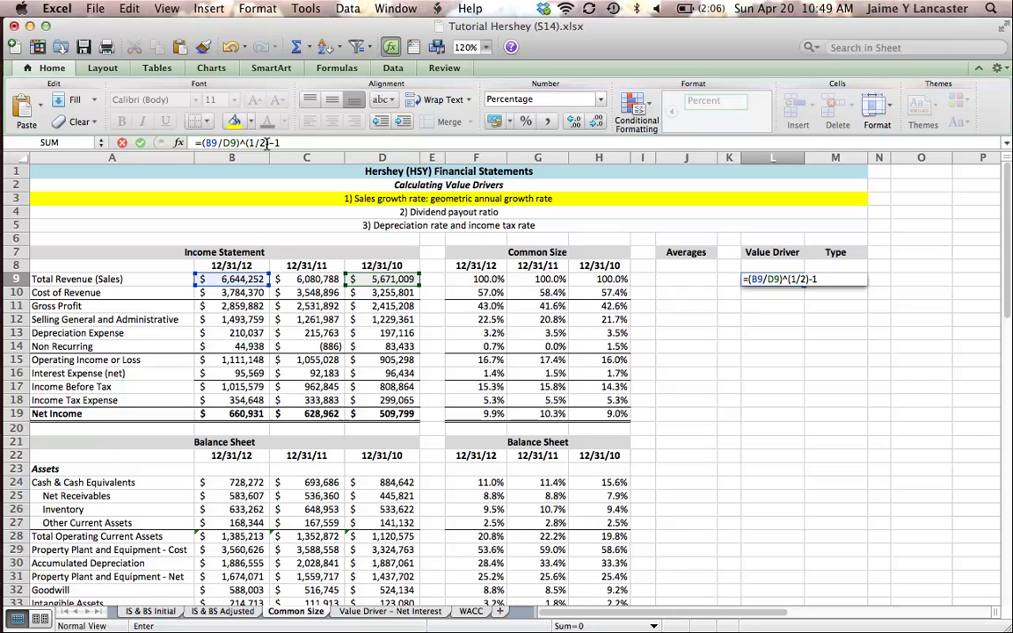
Step: Wrap the power term in square brackets so L9 reads =[(B9/D9)^(1/2)]-1
click(269, 144)
text())
click(200, 142)
text([)
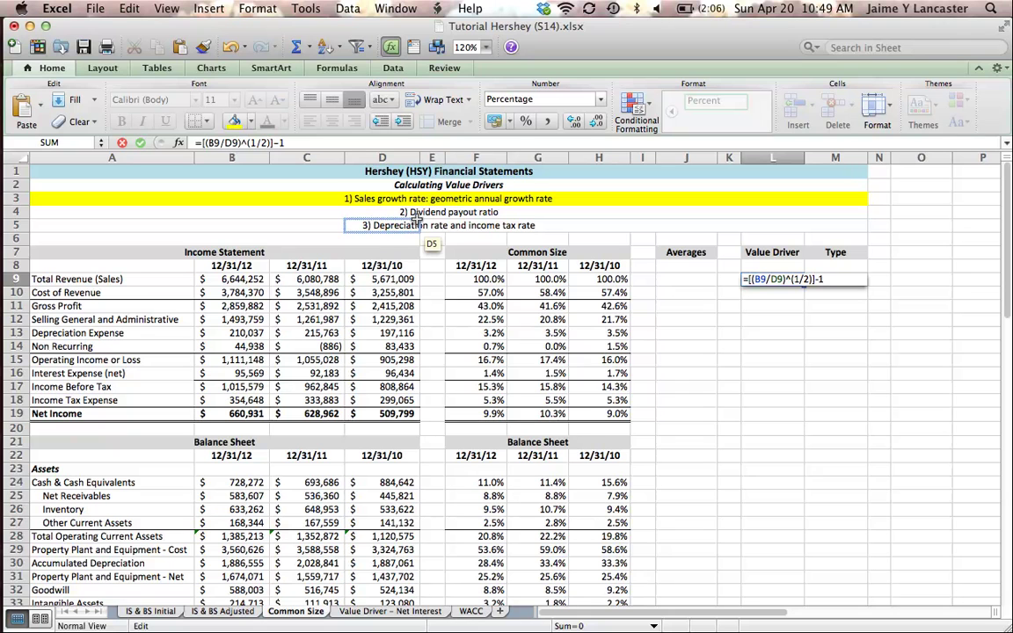
Step: After the invalid-name alert, remove the square brackets and enter the formula, giving 8.24%
key(Return)
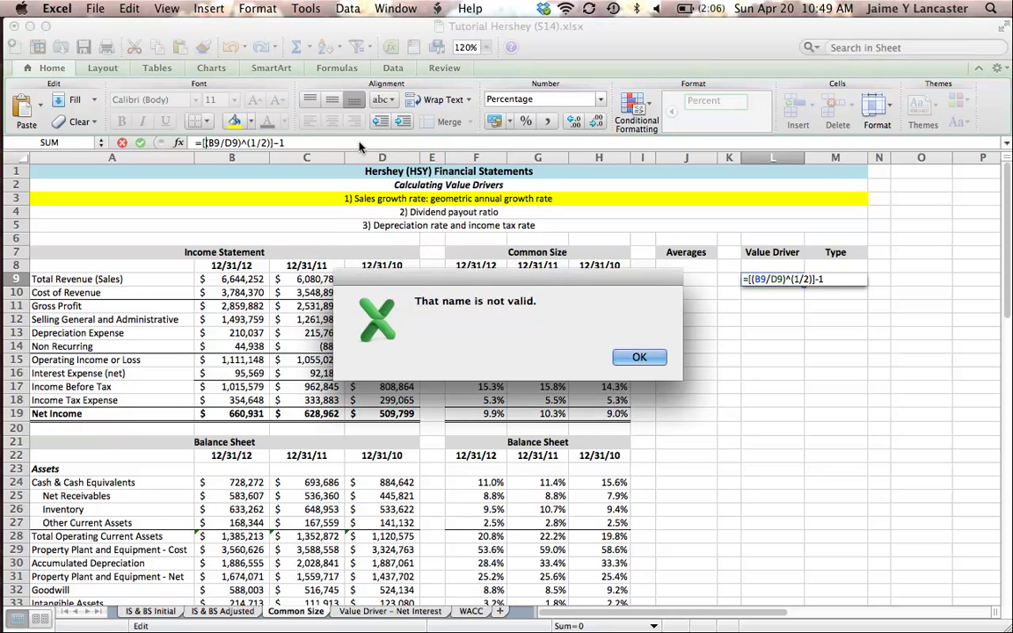
click(641, 358)
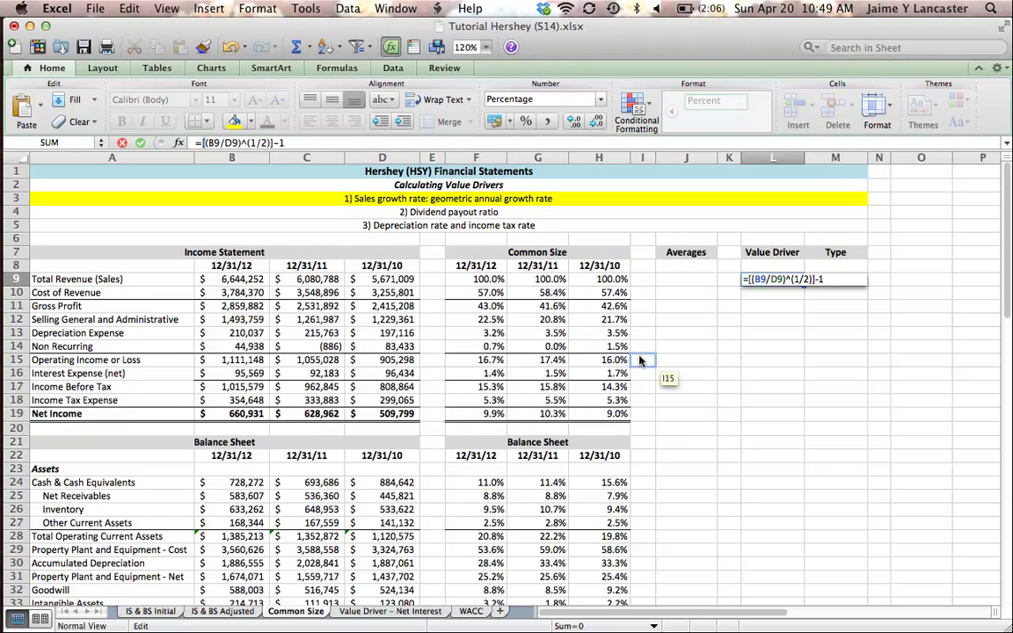
click(274, 143)
key(BackSpace)
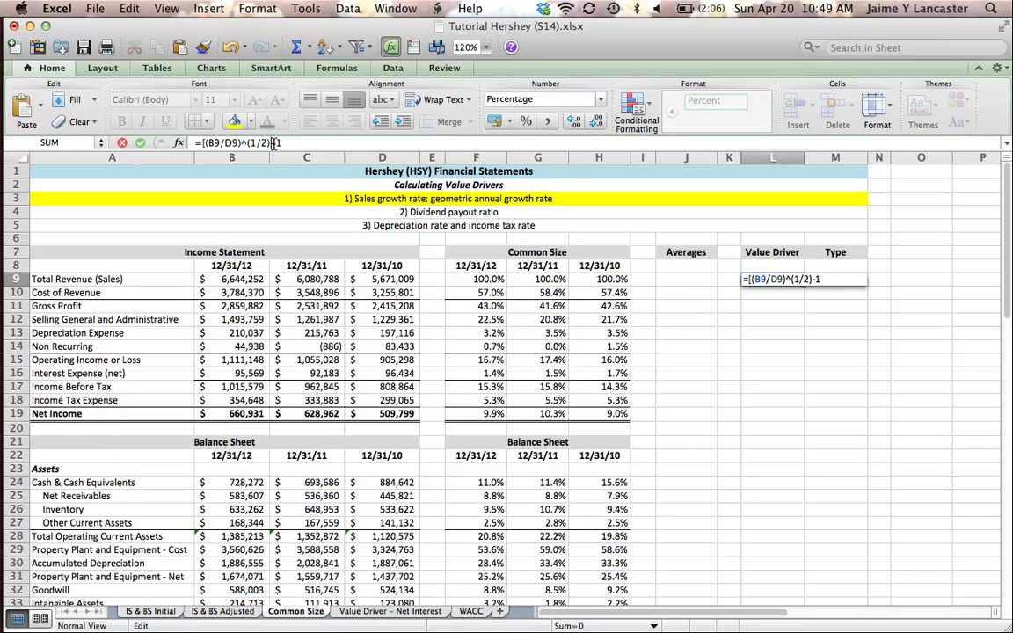
text())
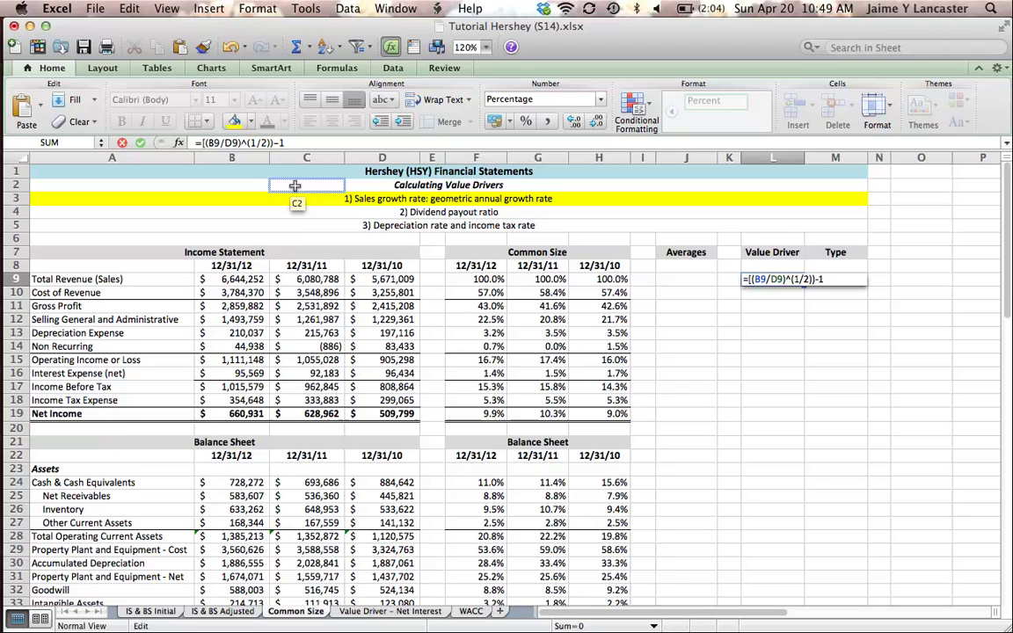
key(BackSpace)
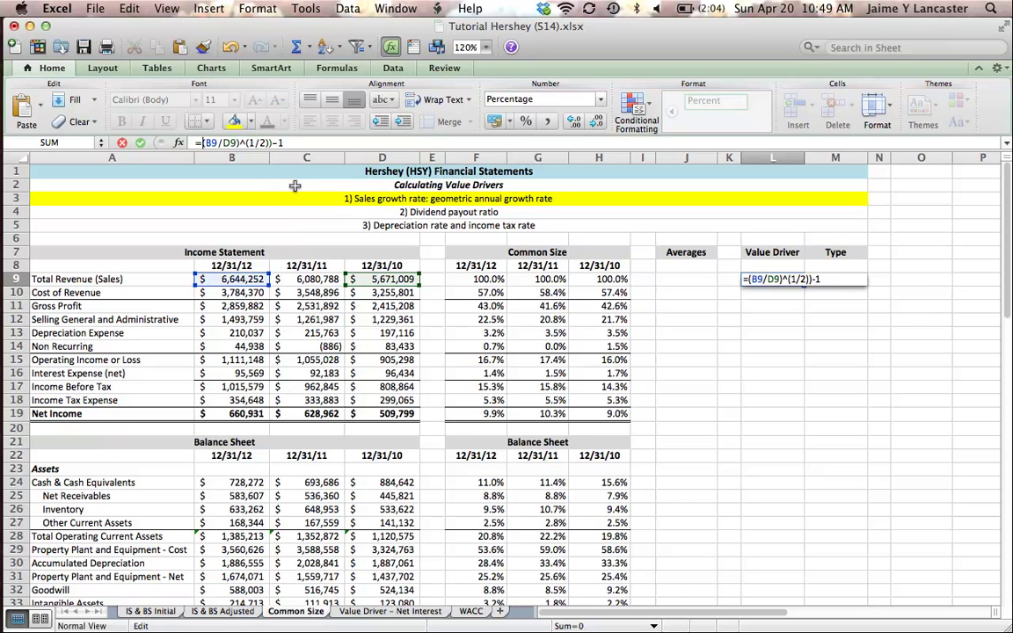
key(Return)
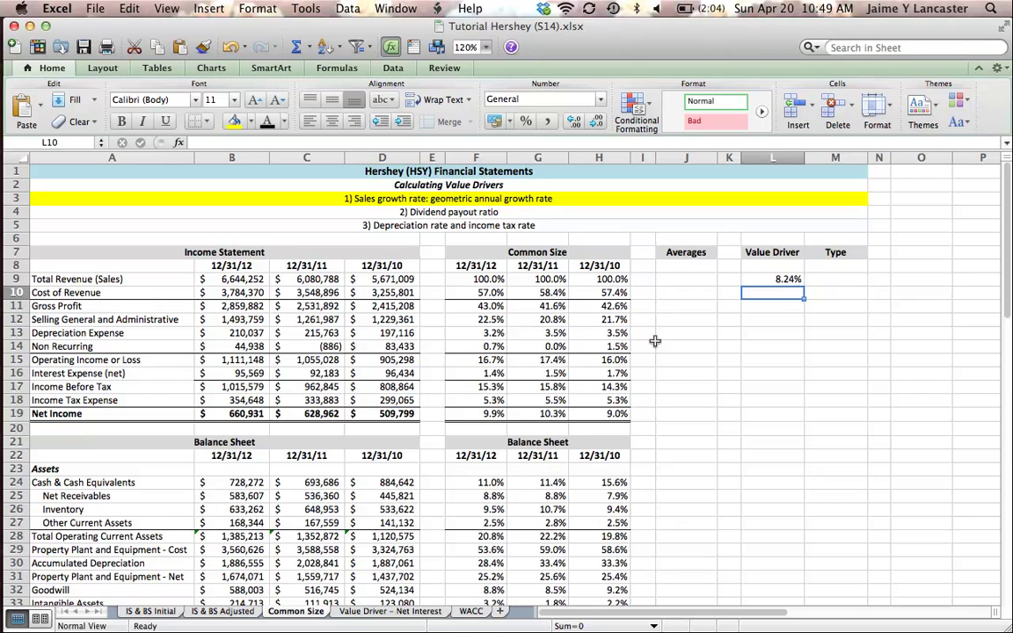
Step: Enter 'growth rate' in M9 beside the 8.24% result, then recheck the L9 formula
key(Right)
click(845, 281)
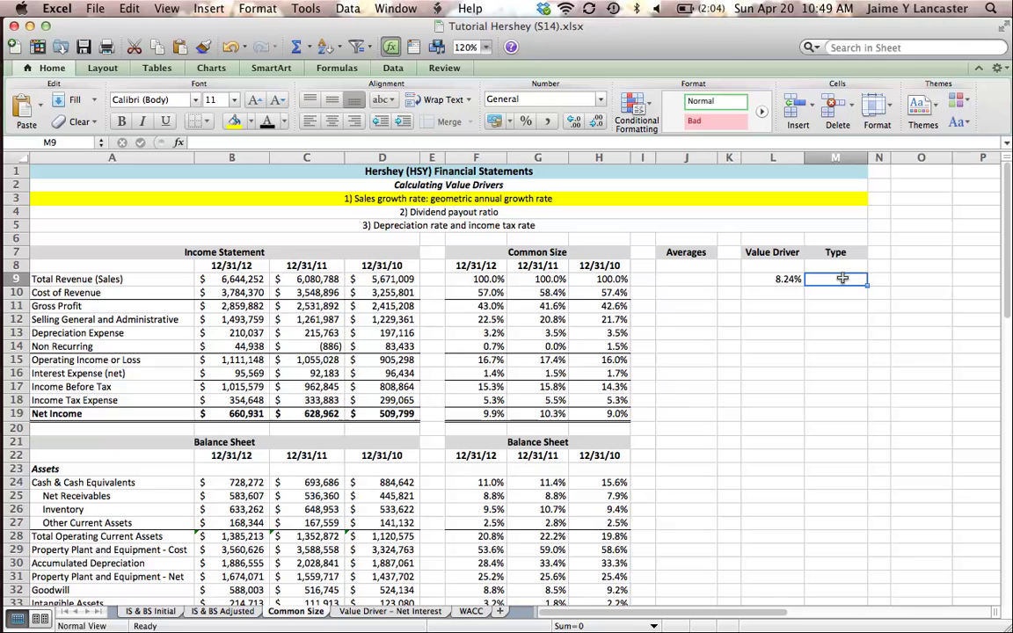
text(growth rate)
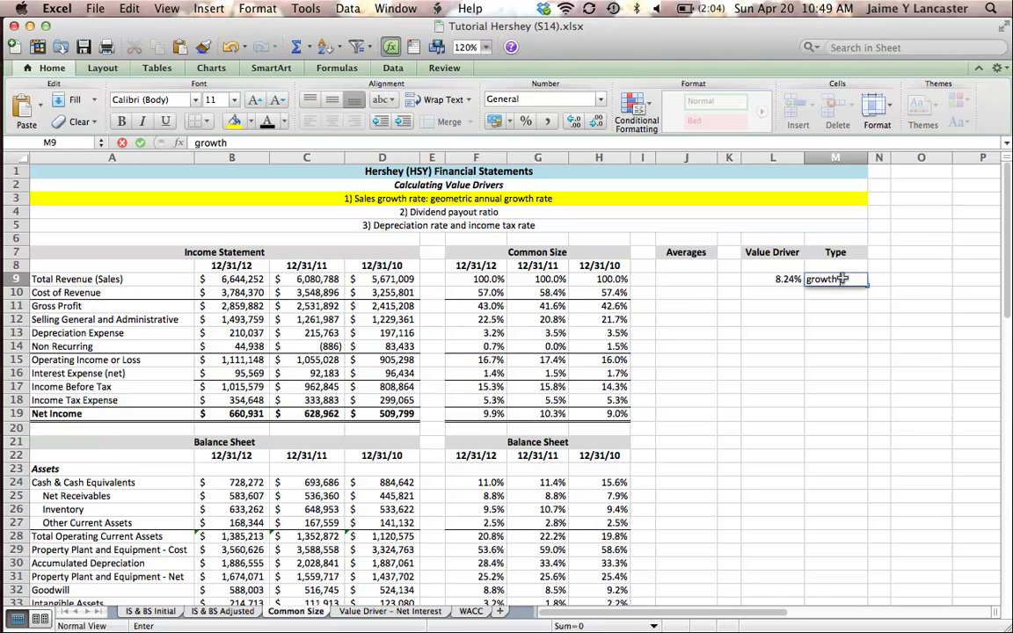
click(982, 352)
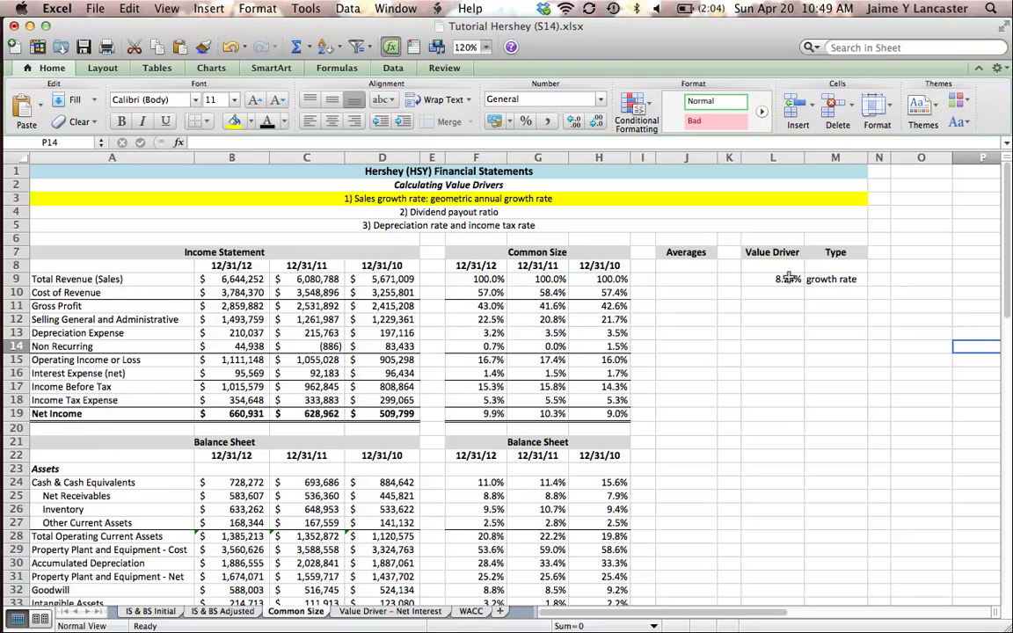
click(721, 278)
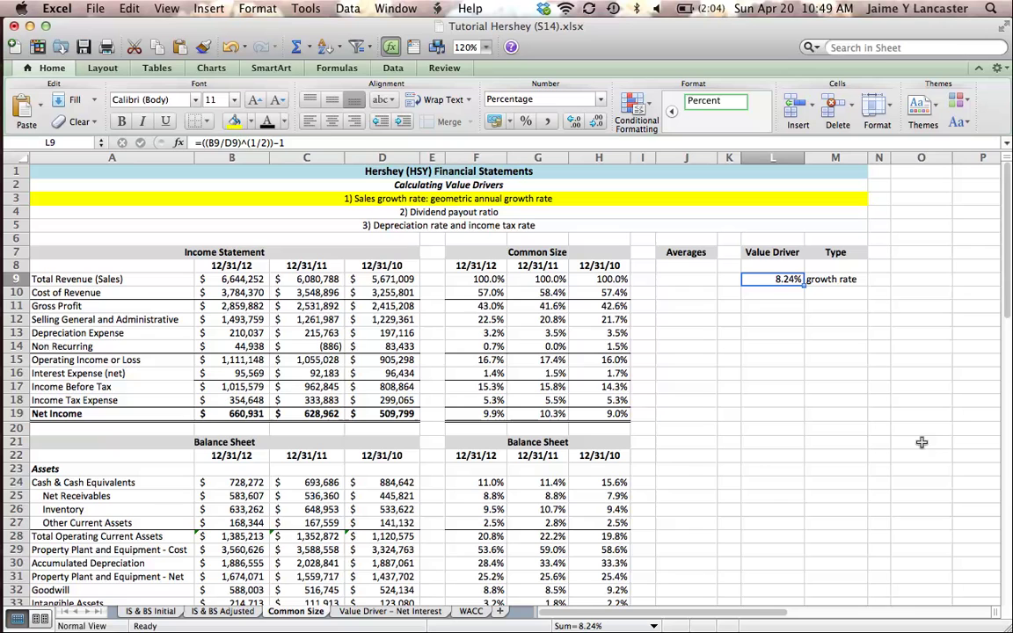